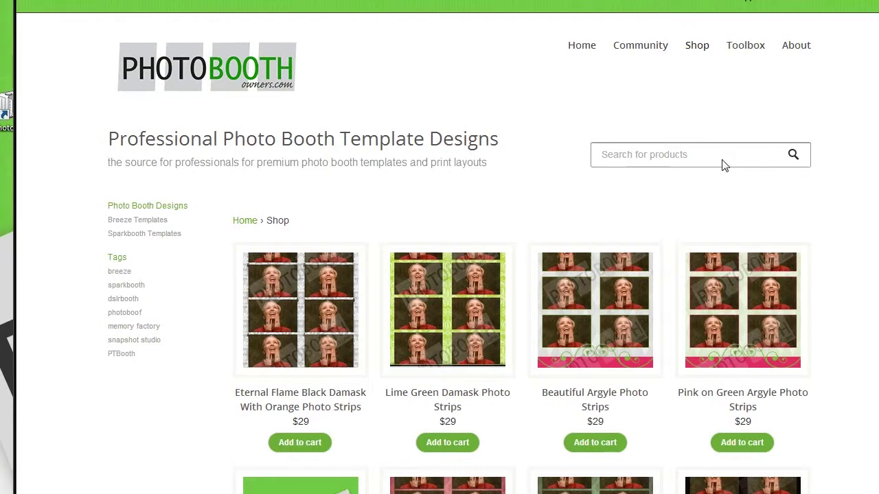
Step: Search the PhotoBoothOwners shop for 'PHOTOBOOF'
{"action": "left_click", "coordinate": [697, 147]}
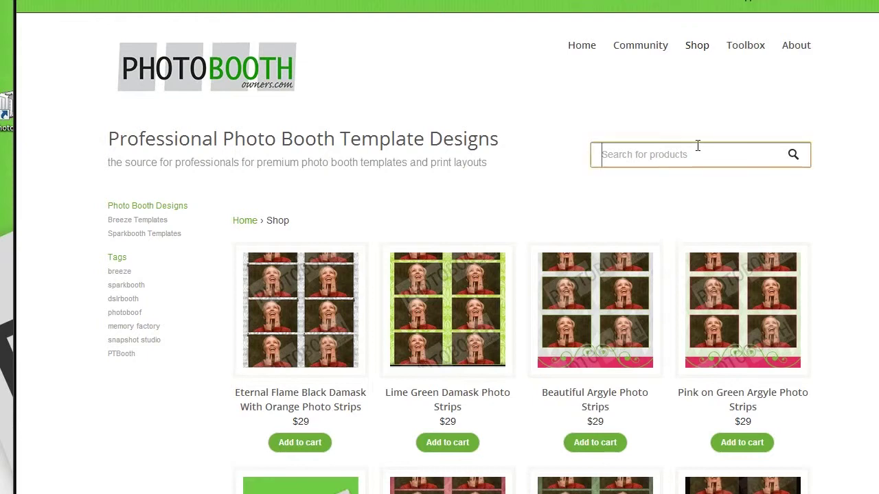
{"action": "type", "text": "PHOTO"}
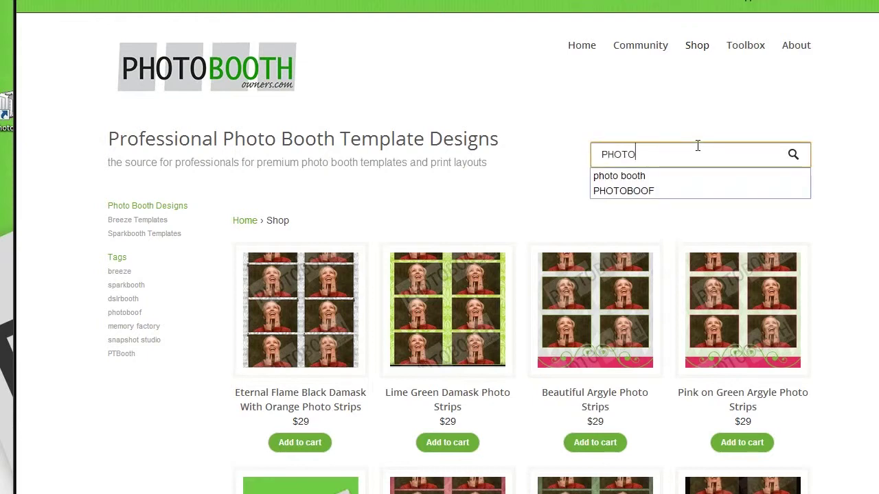
{"action": "type", "text": "BOOF"}
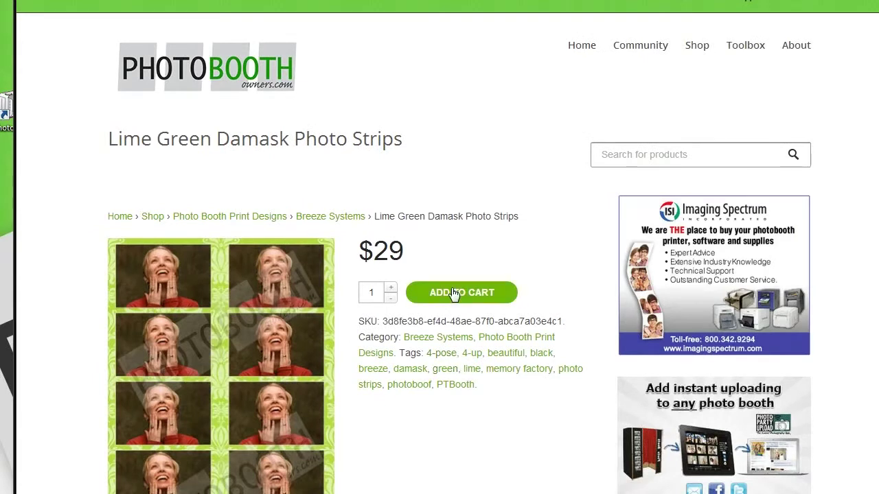
Step: Add the Lime Green Damask Photo Strips template to the cart and proceed to checkout
{"action": "left_click", "coordinate": [453, 294]}
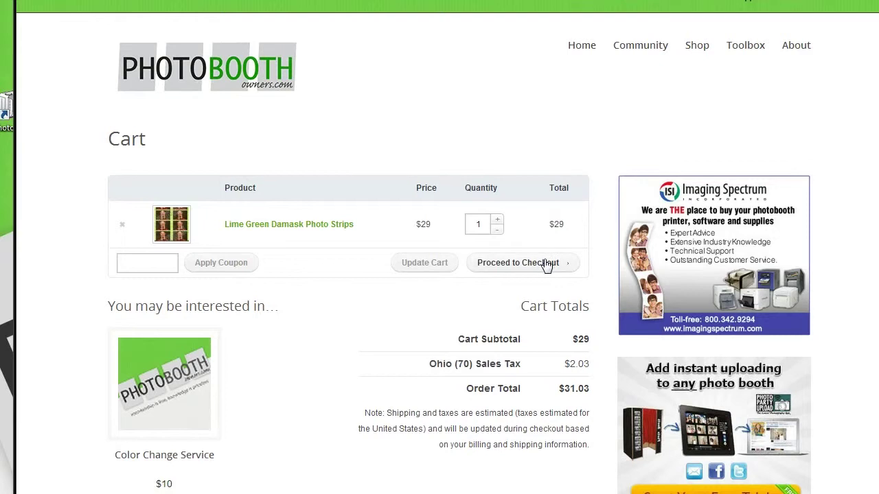
{"action": "left_click", "coordinate": [547, 266]}
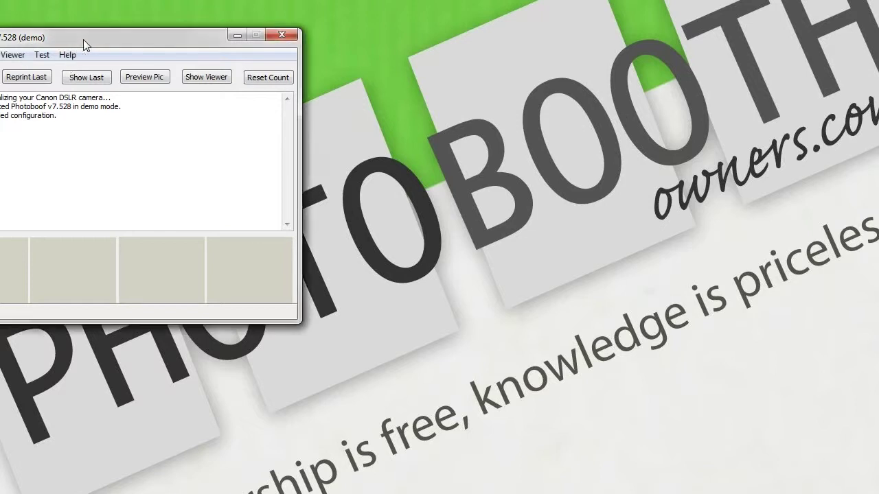
Step: Centre the Photoboof window and open the Layout Editor from the File menu
{"action": "left_click_drag", "start_coordinate": [72, 39], "coordinate": [318, 39]}
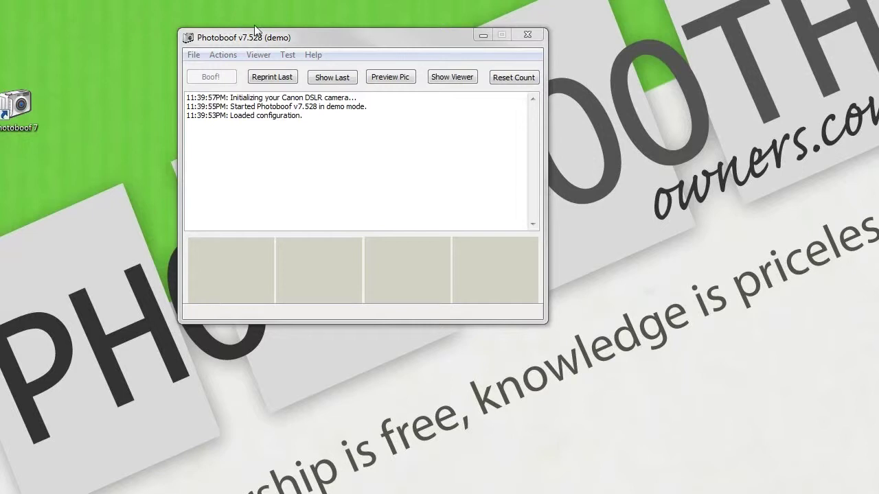
{"action": "left_click", "coordinate": [199, 55]}
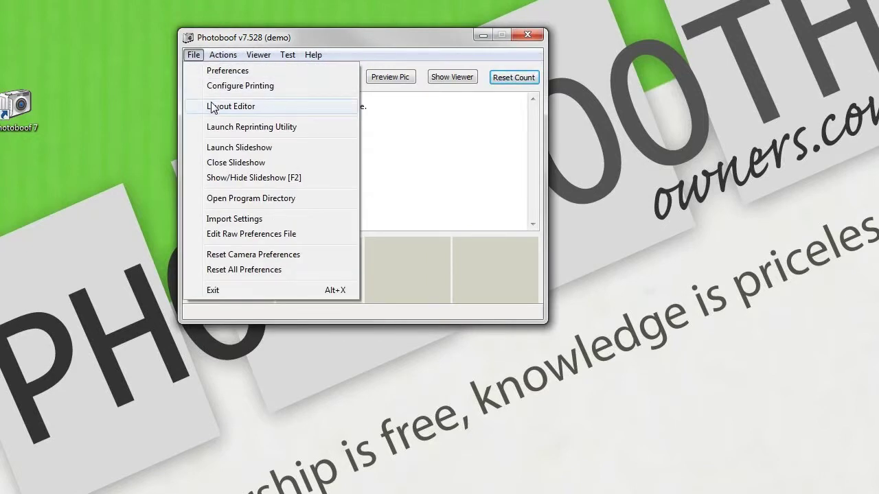
{"action": "left_click", "coordinate": [211, 107]}
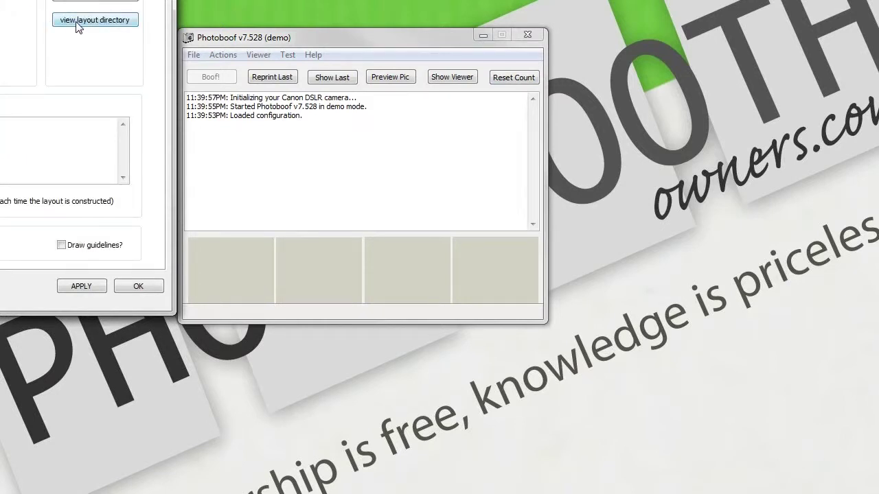
Step: Show Photoboof's layout directory in Explorer from the Layout Editor
{"action": "left_click", "coordinate": [78, 26]}
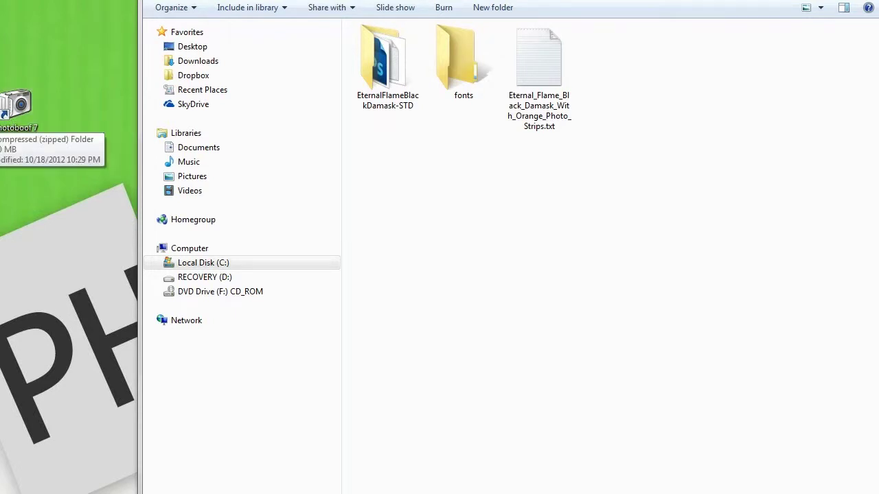
Step: Copy the LimeGreenDamask-STD folder and its txt file out of the downloaded zip into the layouts folder
{"action": "left_click_drag", "start_coordinate": [15, 105], "coordinate": [733, 253]}
{"action": "double_click", "coordinate": [626, 71]}
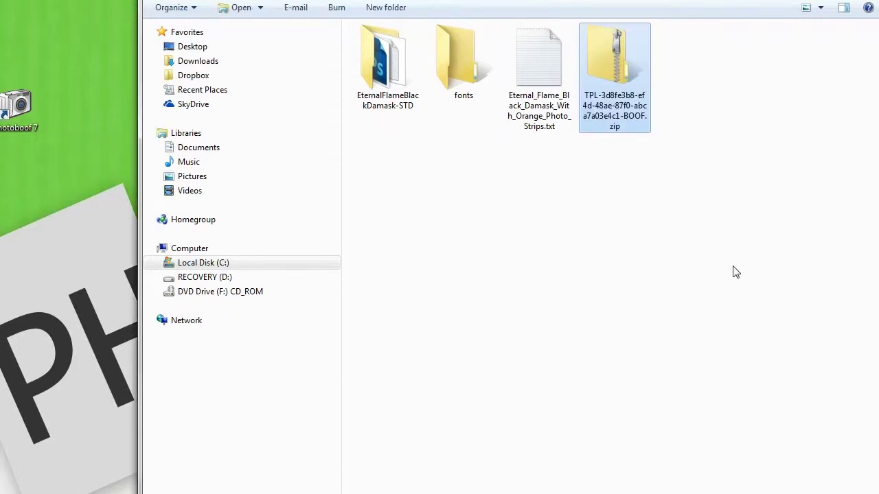
{"action": "left_click", "coordinate": [410, 54]}
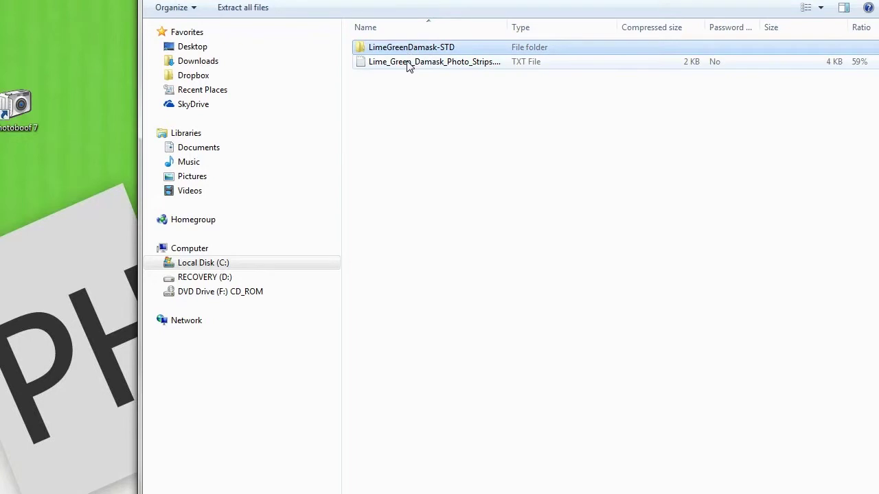
{"action": "left_click", "coordinate": [408, 65], "text": "shift"}
{"action": "right_click", "coordinate": [408, 63]}
{"action": "left_click", "coordinate": [437, 107]}
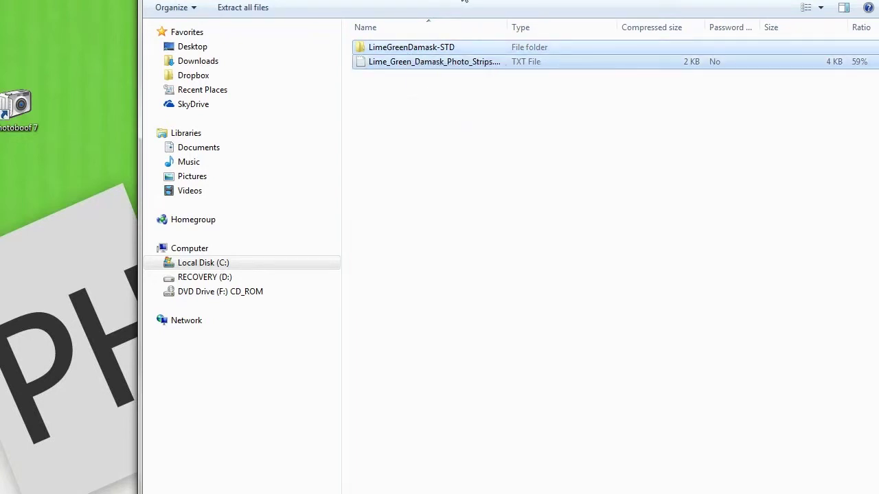
{"action": "key", "text": "alt+Left"}
{"action": "right_click", "coordinate": [433, 191]}
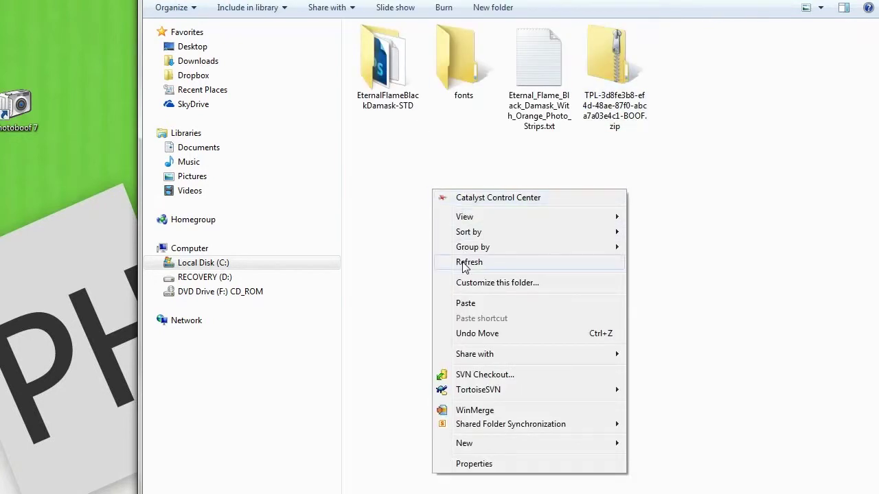
{"action": "left_click", "coordinate": [464, 303]}
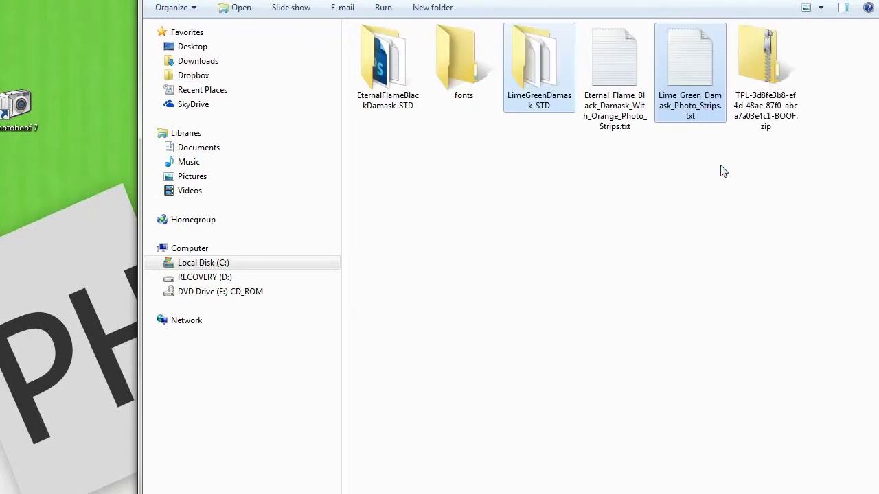
Step: Delete the downloaded template zip to the Recycle Bin, then select Lime_Green_Damask_Photo_Strips.txt
{"action": "left_click", "coordinate": [766, 123]}
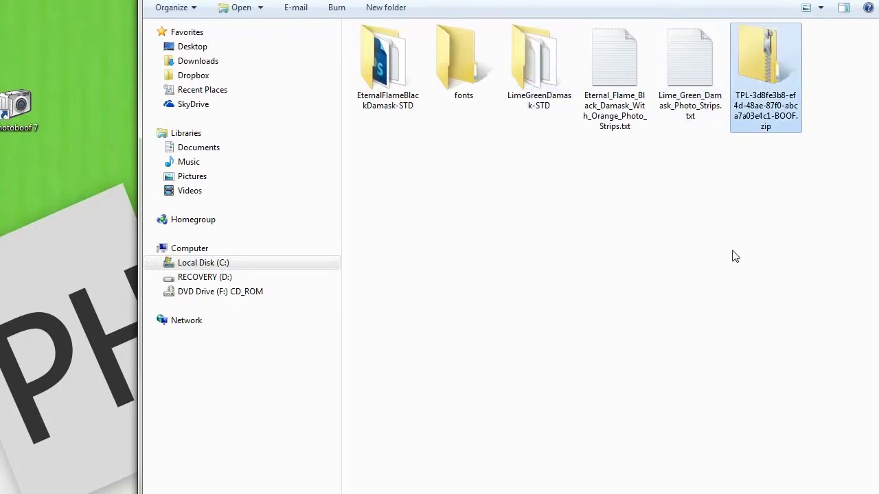
{"action": "key", "text": "Delete"}
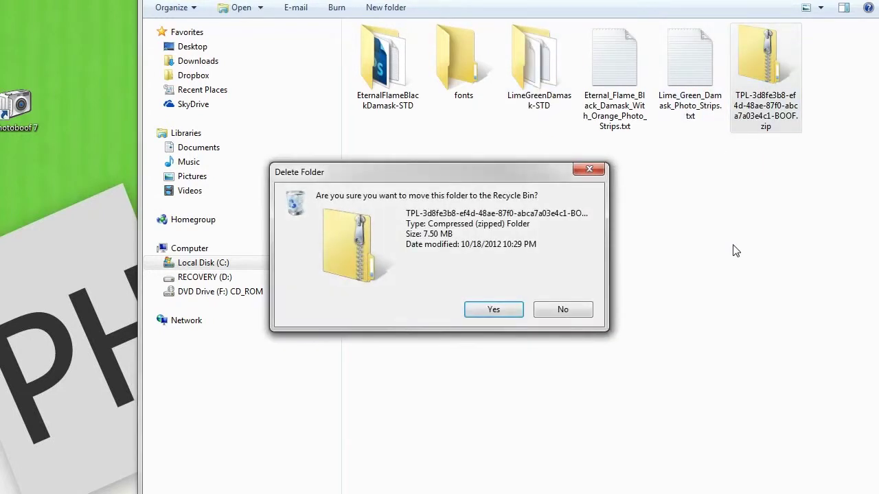
{"action": "left_click", "coordinate": [517, 308]}
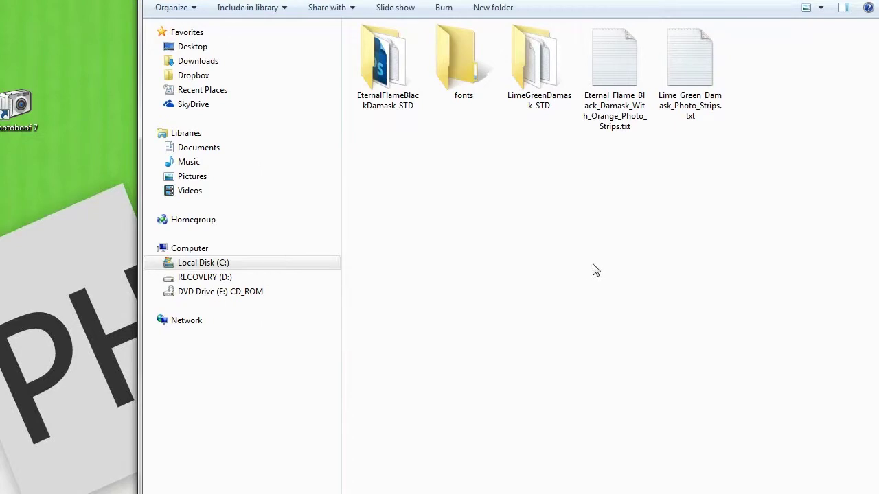
{"action": "left_click", "coordinate": [687, 74]}
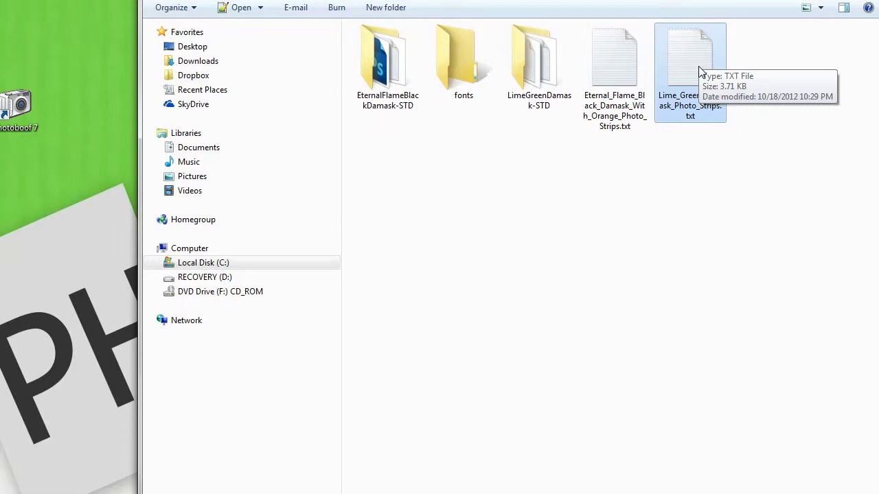
Step: Inspect template.psd, StandardLicense.html, background.jpg, background.png and overlay.png inside LimeGreenDamask-STD
{"action": "double_click", "coordinate": [522, 69]}
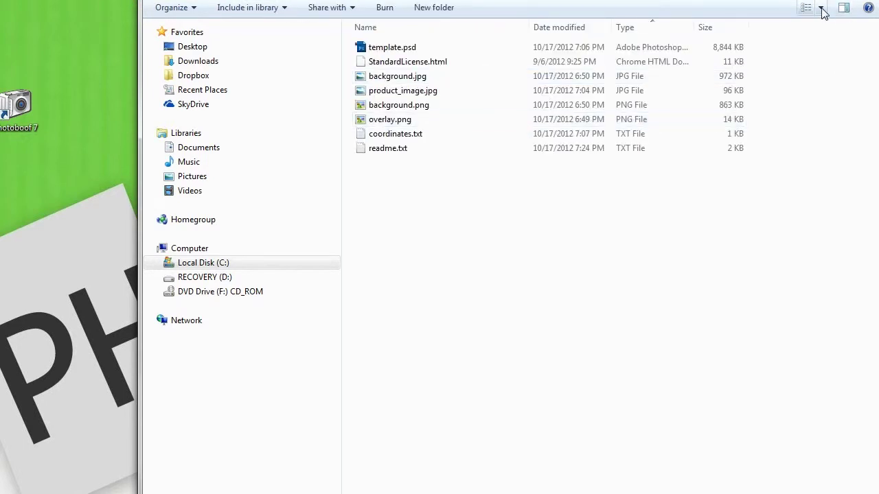
{"action": "left_click", "coordinate": [364, 49]}
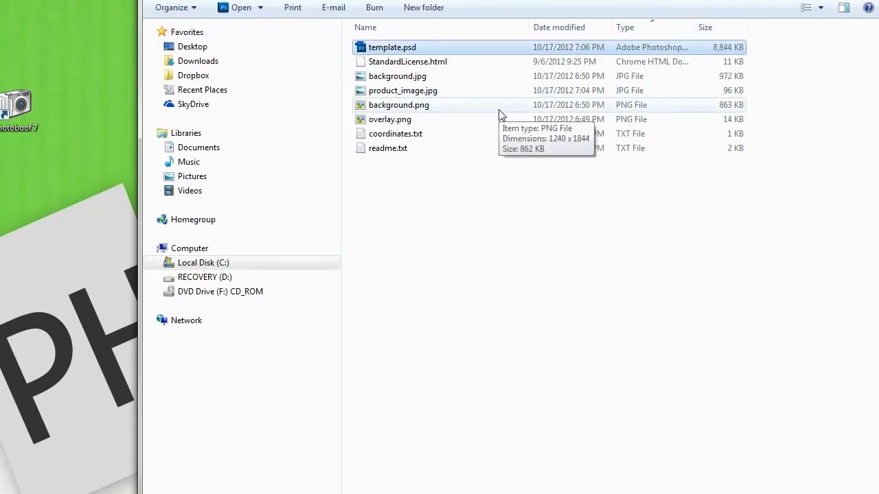
{"action": "left_click", "coordinate": [406, 63]}
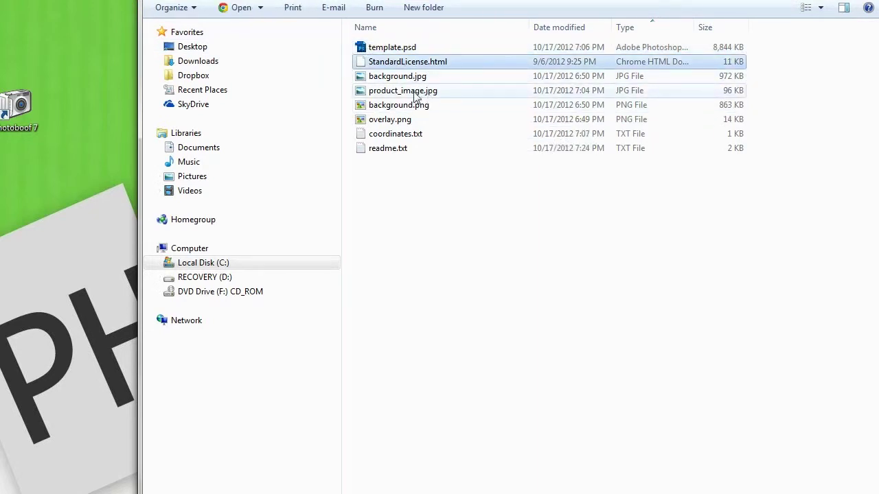
{"action": "left_click", "coordinate": [396, 80]}
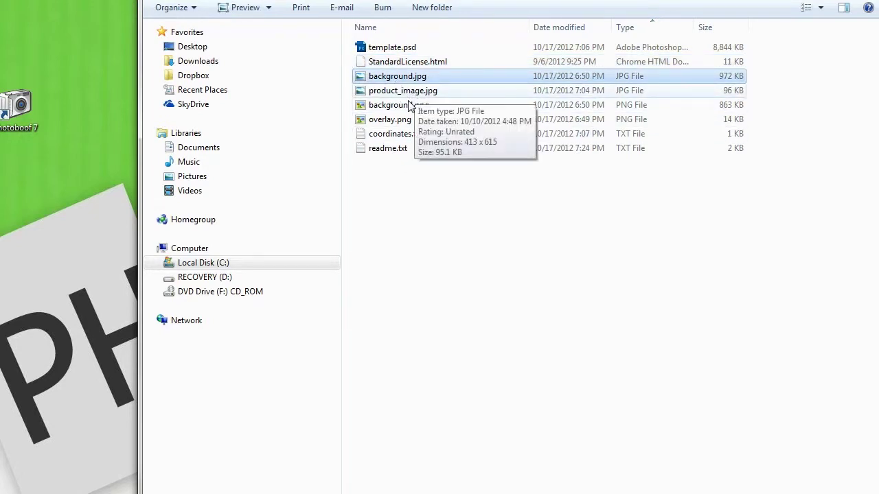
{"action": "left_click", "coordinate": [396, 107]}
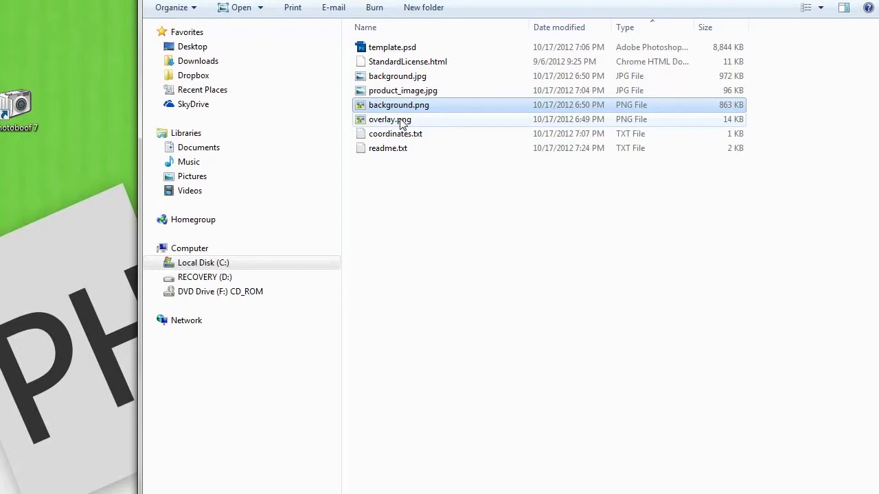
{"action": "left_click", "coordinate": [404, 121]}
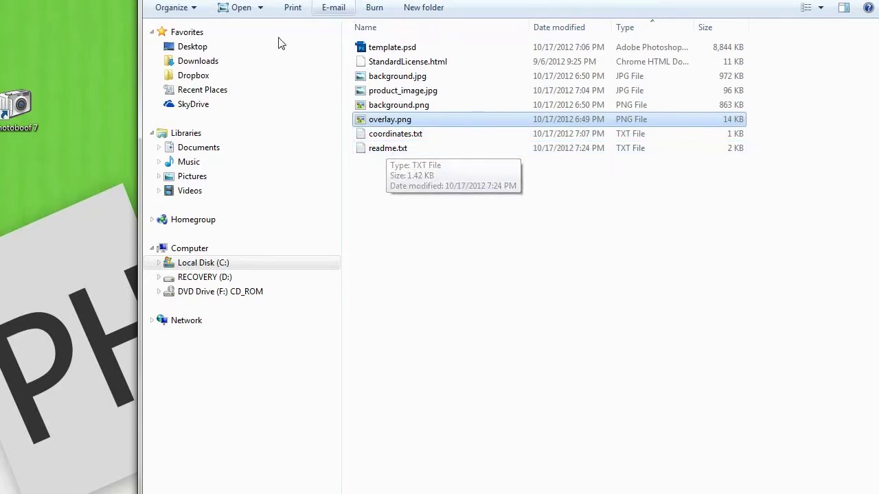
{"action": "left_click", "coordinate": [22, 108]}
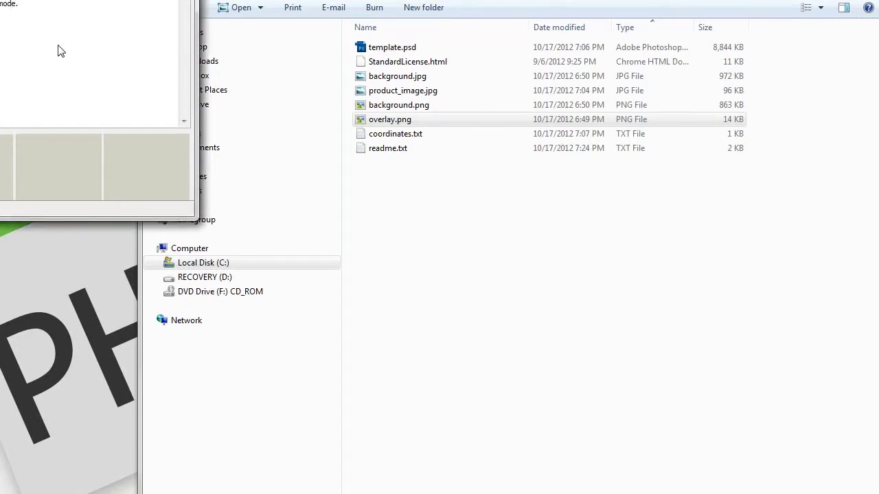
Step: Select the lime green damask photo strips layout from the dropdown and test-build it
{"action": "left_click", "coordinate": [48, 98]}
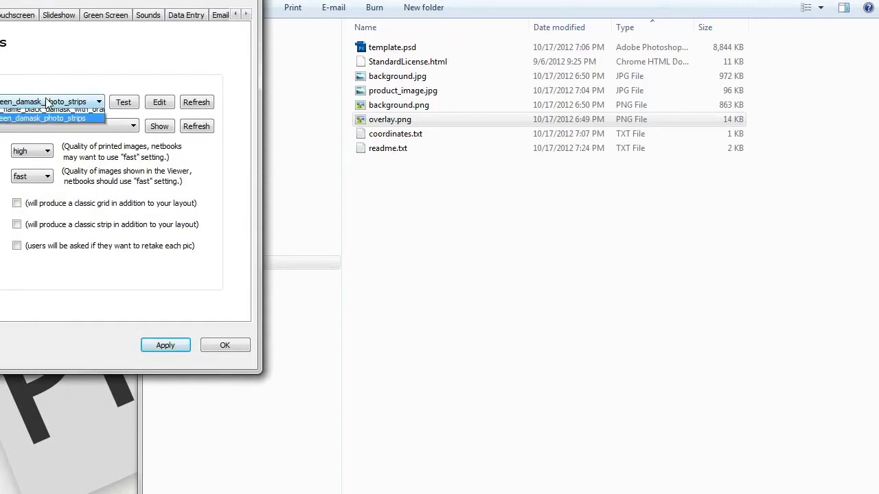
{"action": "left_click", "coordinate": [35, 123]}
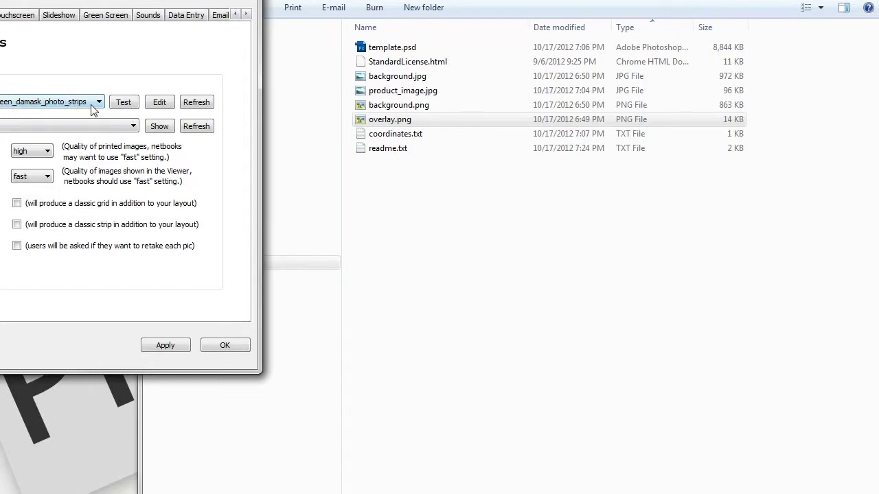
{"action": "left_click", "coordinate": [128, 104]}
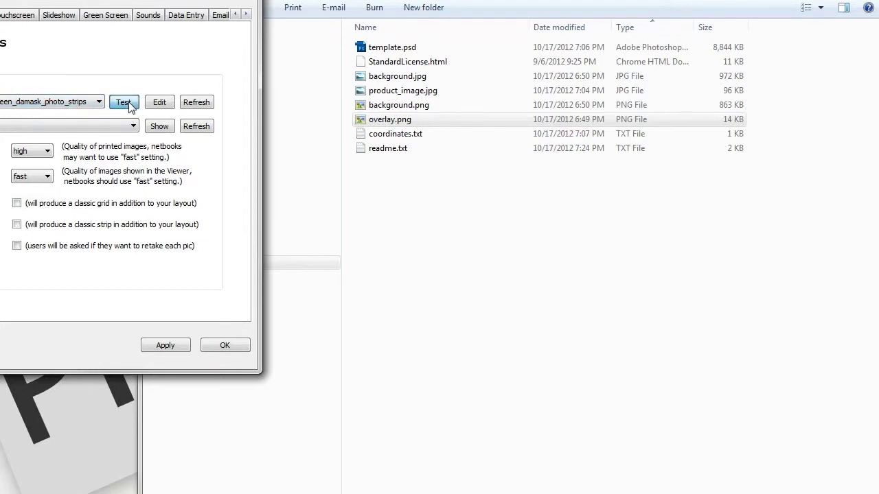